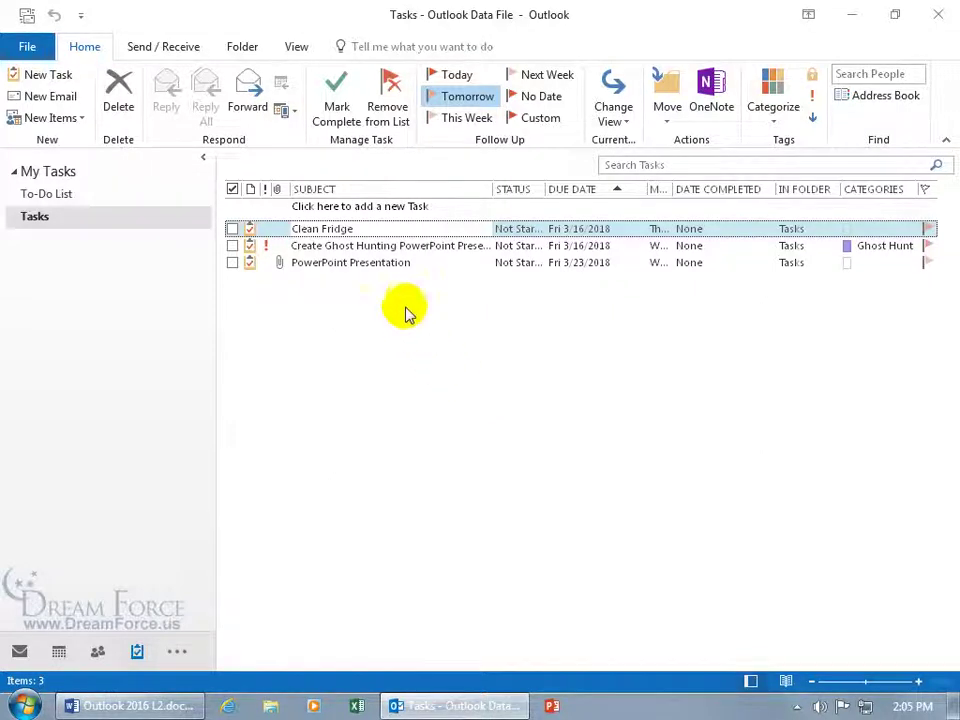
Open the Clean Fridge task and try In Progress, Not Started, and 25%/50% completion.
double_click(395, 228)
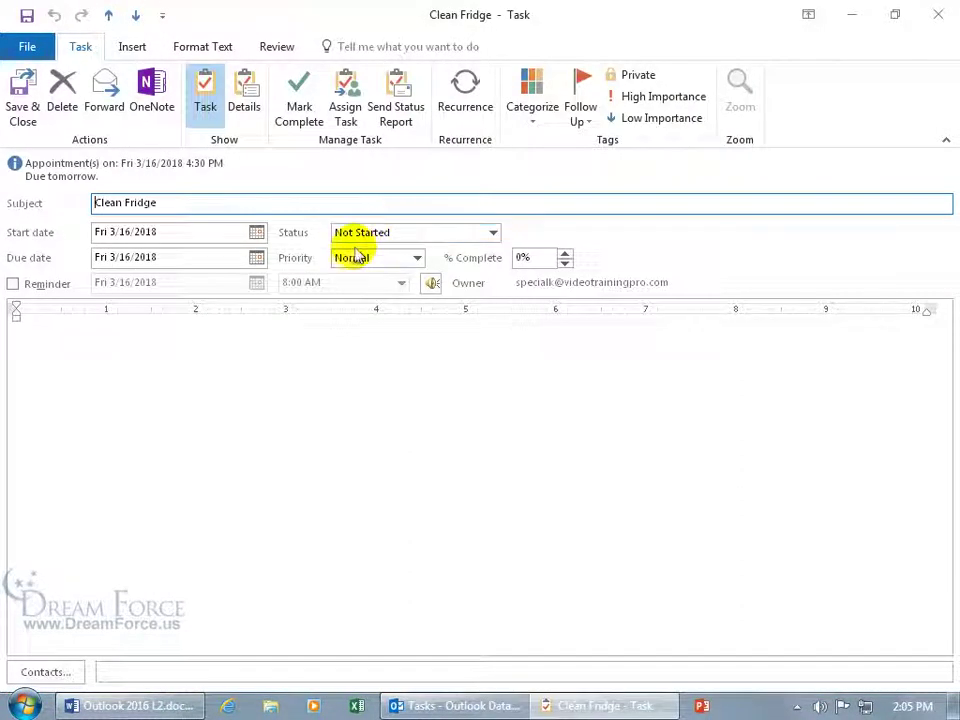
left_click(493, 234)
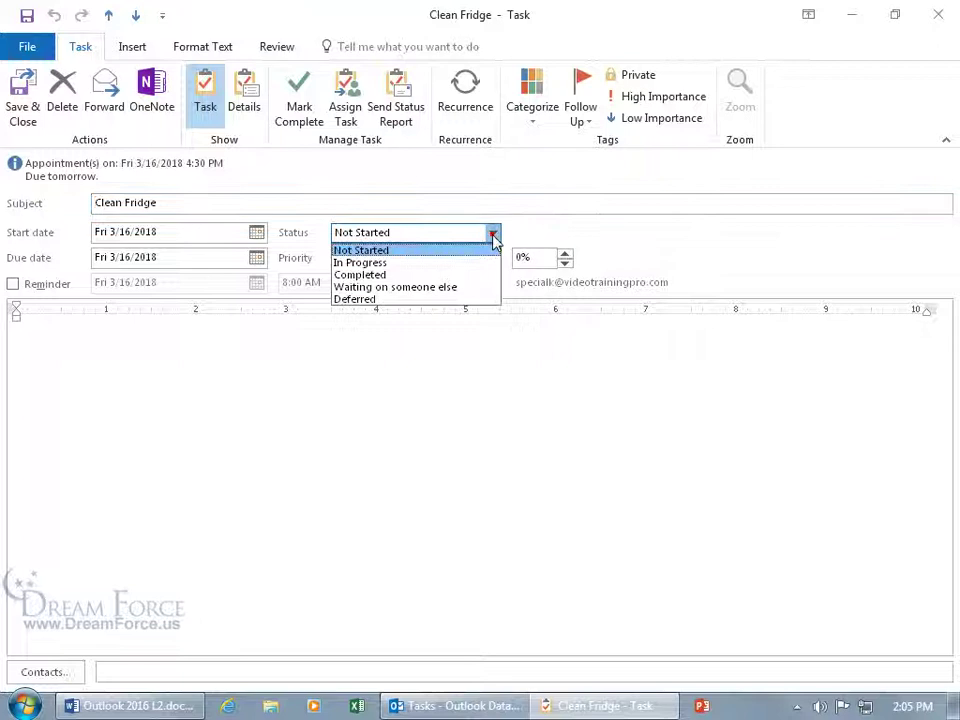
left_click(471, 265)
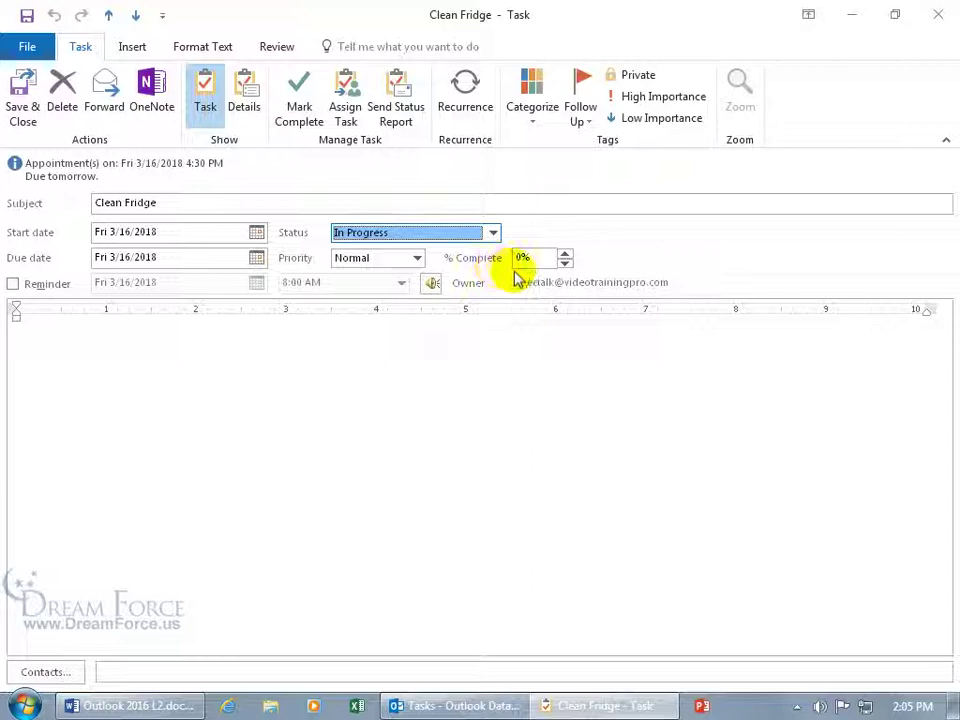
left_click(480, 240)
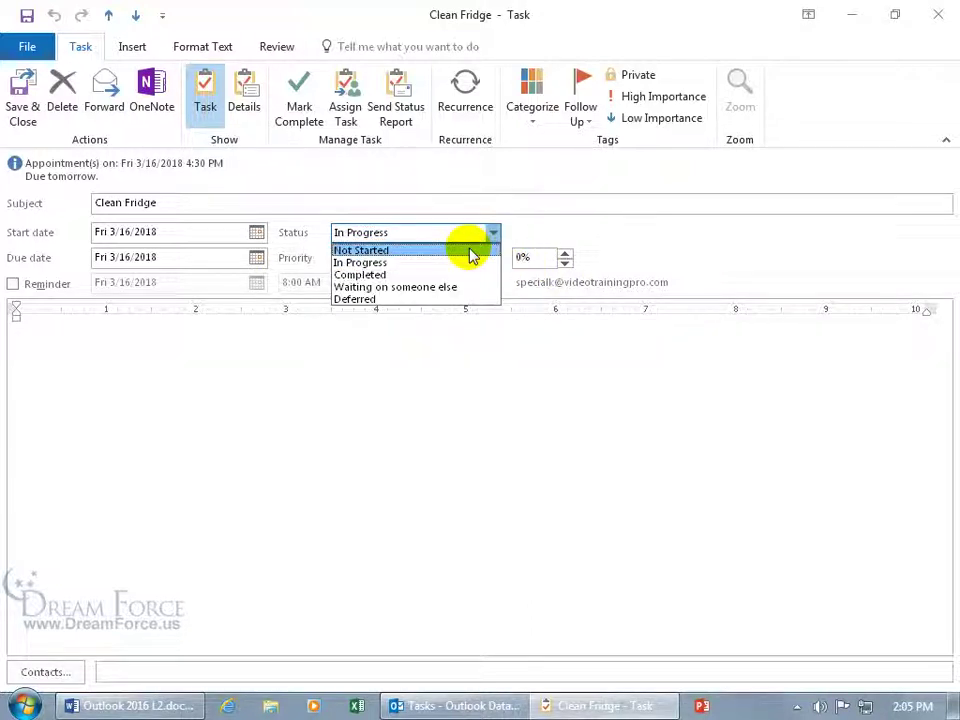
left_click(470, 251)
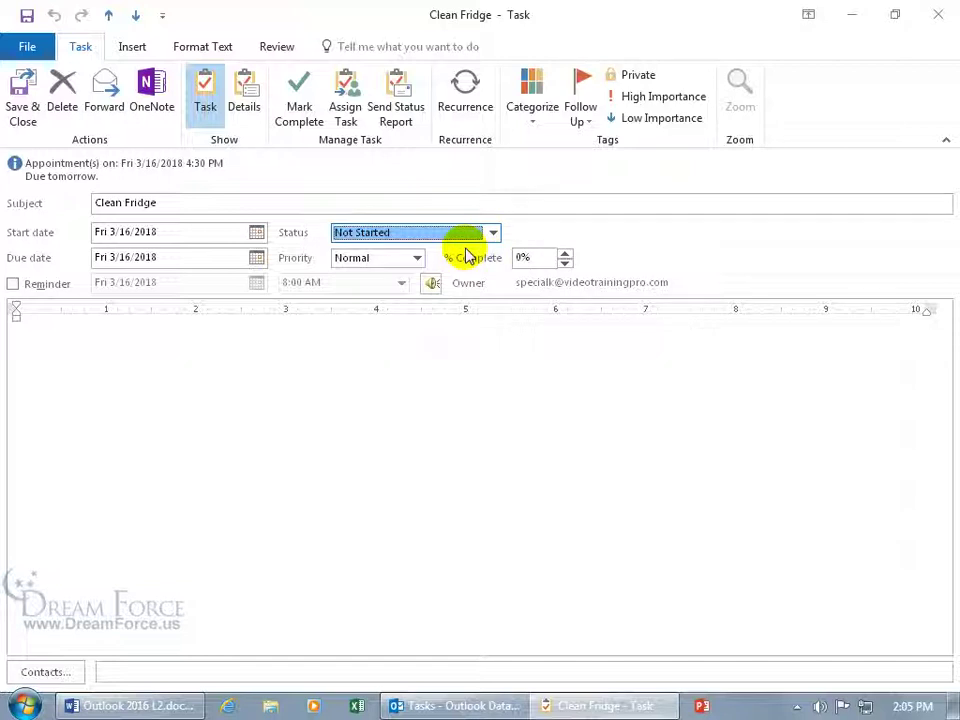
left_click(565, 254)
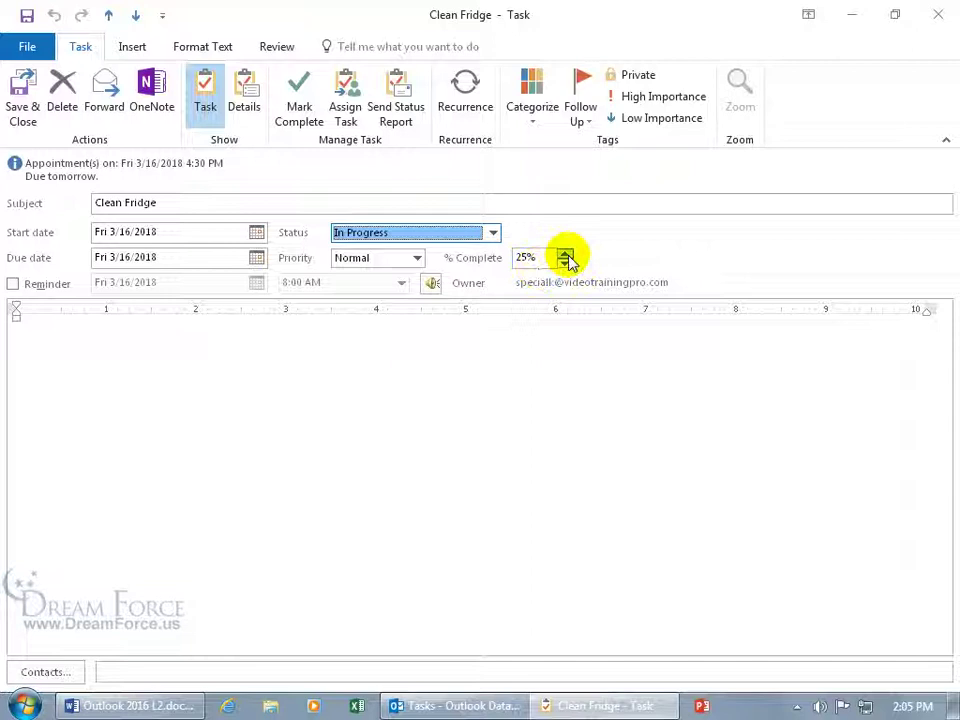
left_click(565, 254)
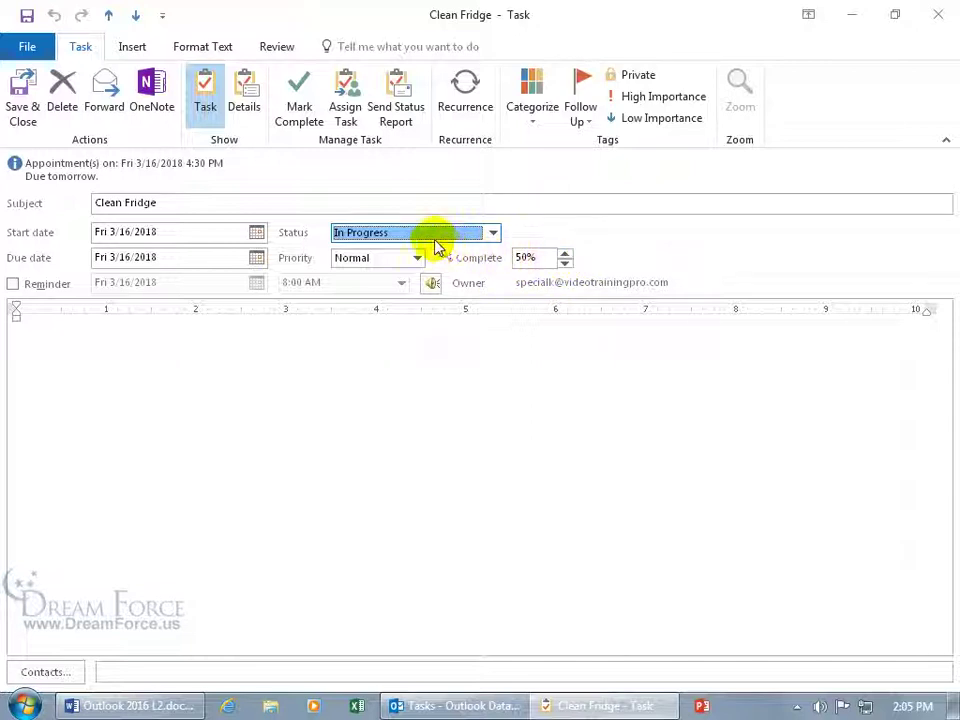
Reset the status to Not Started, then enter 1 in % Complete so it switches to In Progress.
left_click(491, 233)
left_click(460, 249)
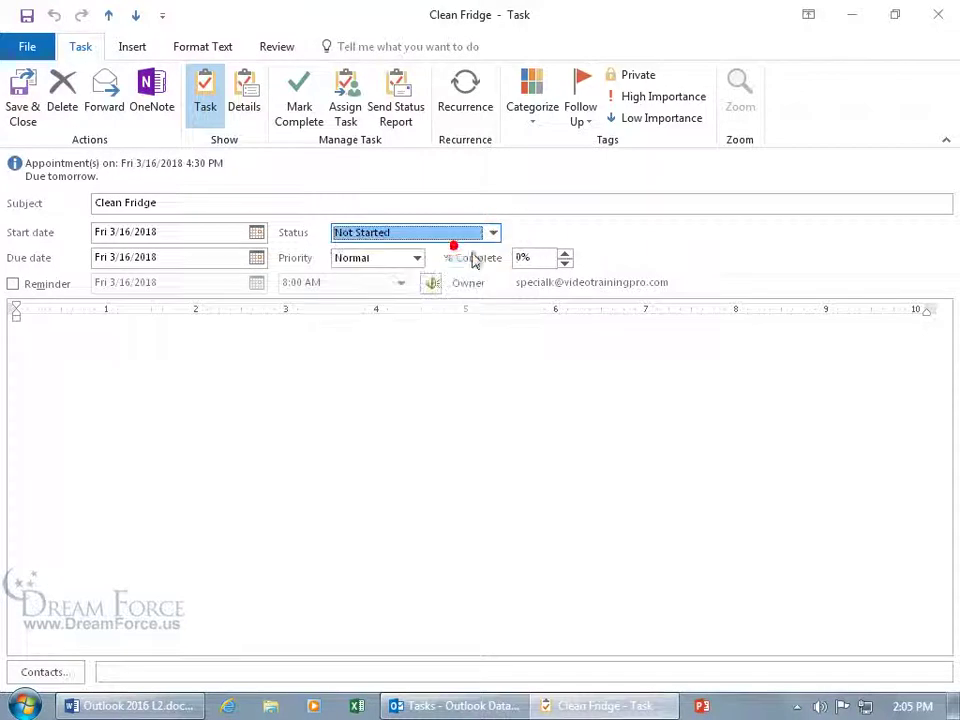
left_click(522, 258)
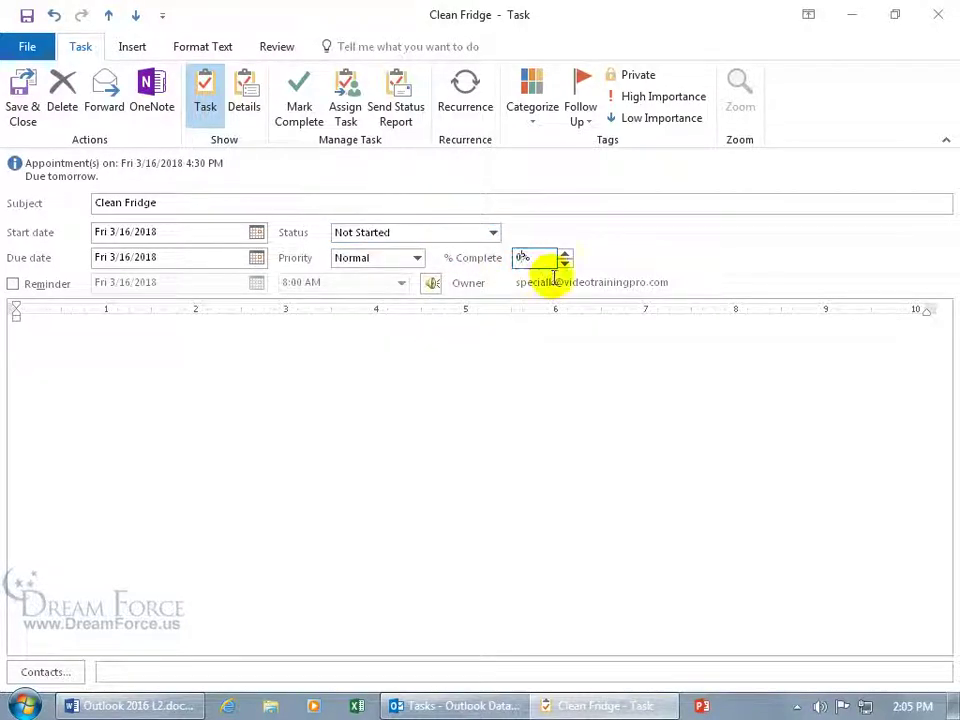
key("BackSpace")
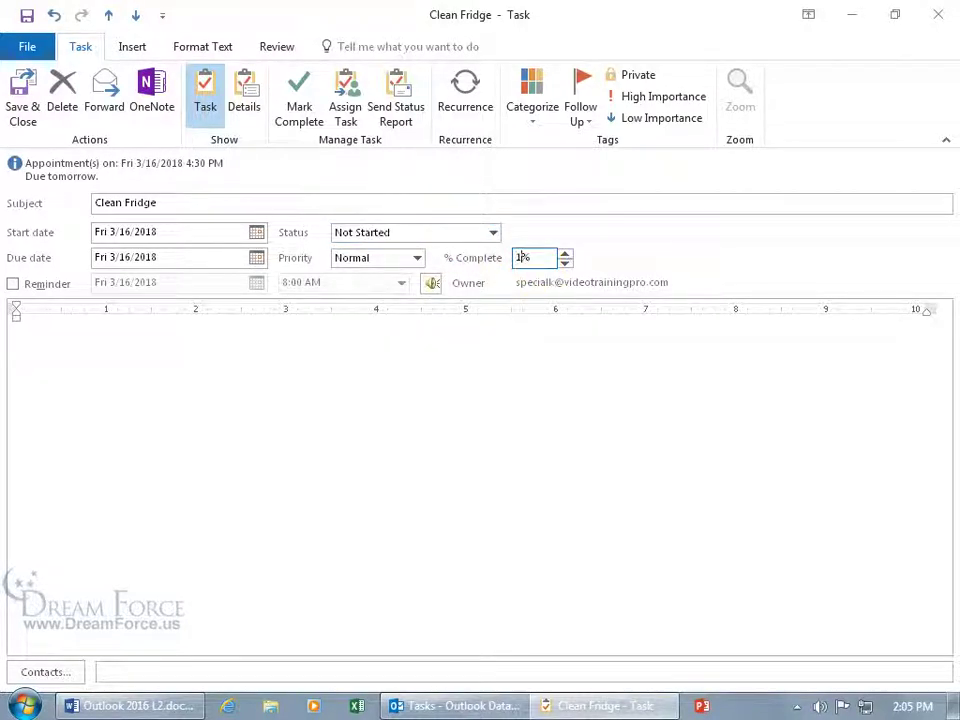
key("Tab")
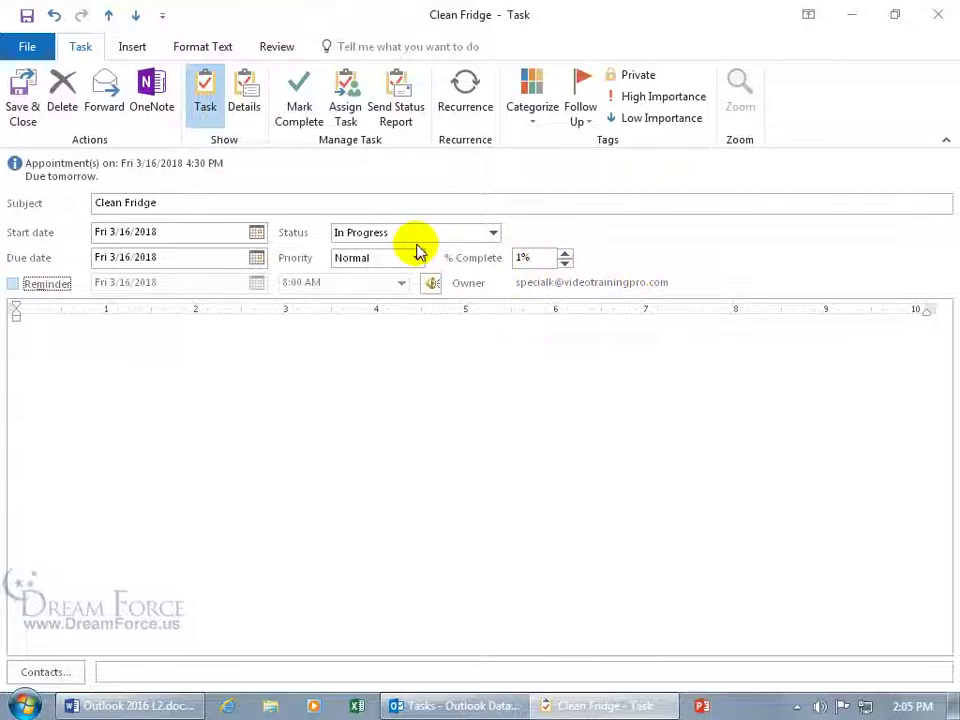
Try Completed status and 100% completion, then return the task to Not Started at 0%.
left_click(492, 233)
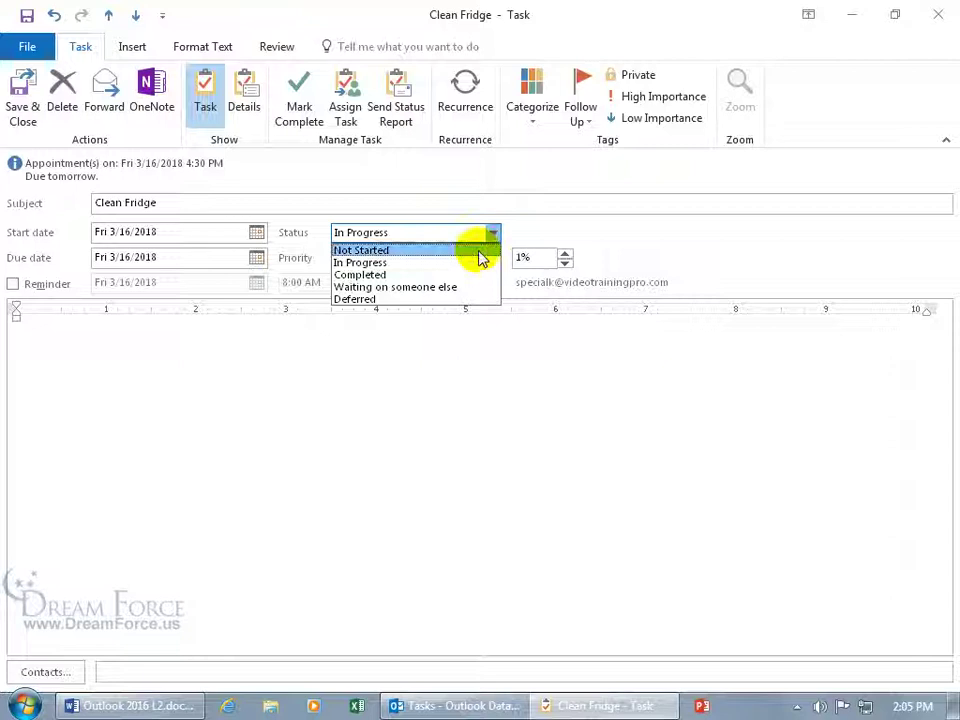
left_click(460, 275)
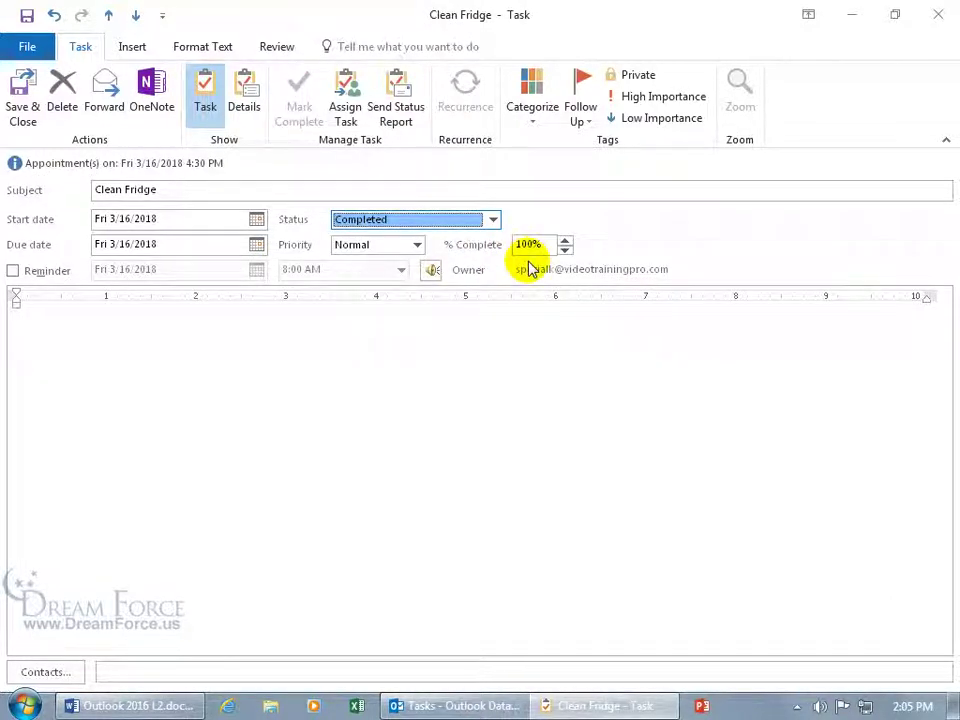
left_click(492, 219)
left_click(448, 237)
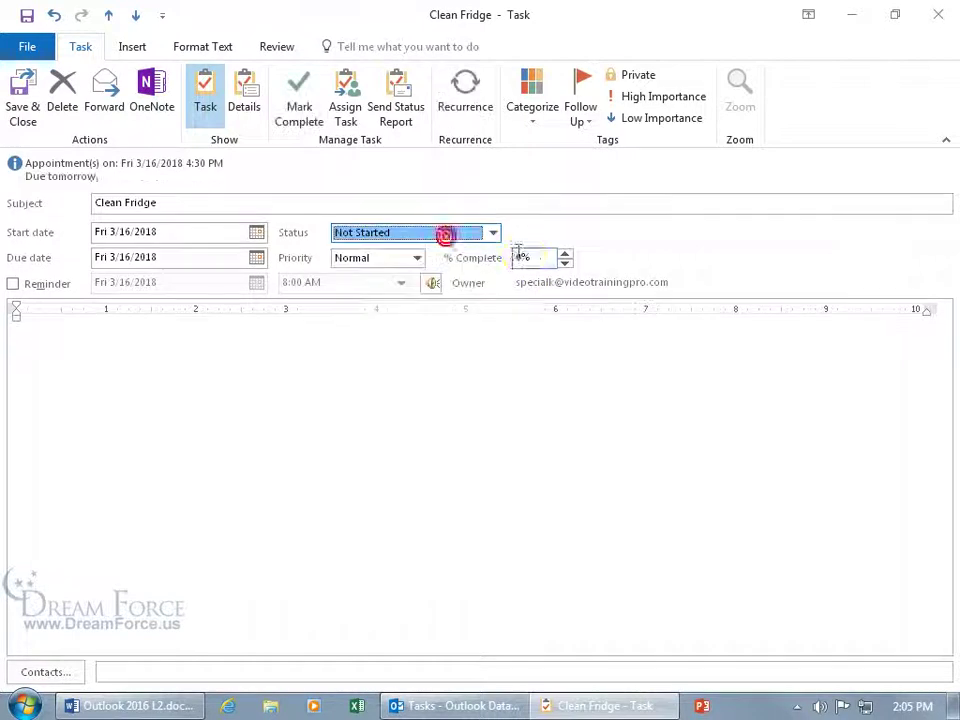
left_click(564, 253)
left_click(564, 253)
left_click(564, 253)
left_click(564, 253)
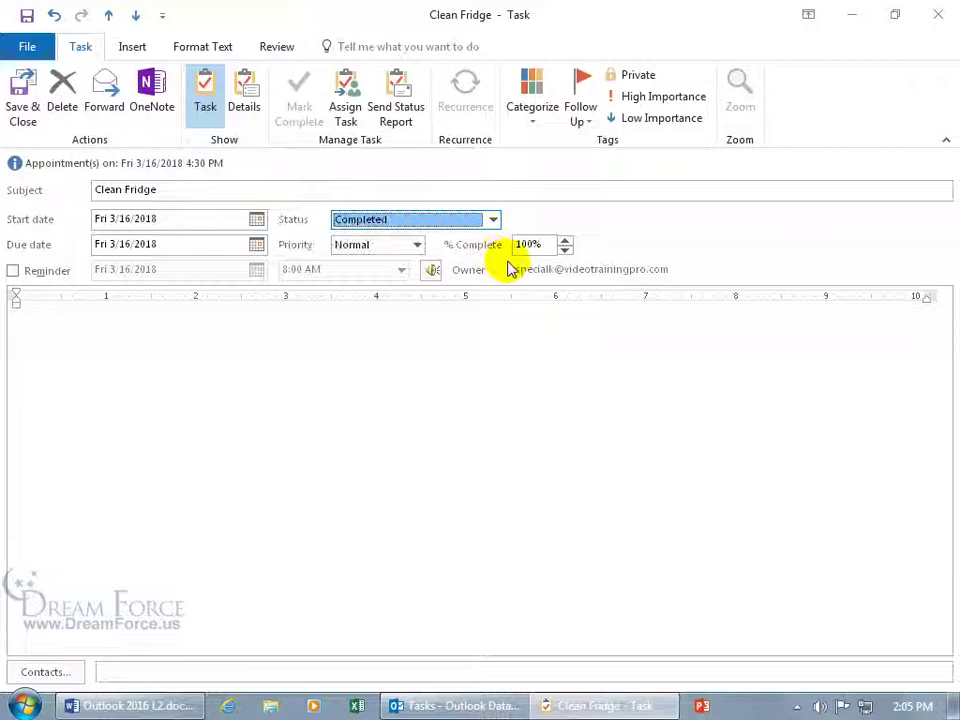
left_click(493, 219)
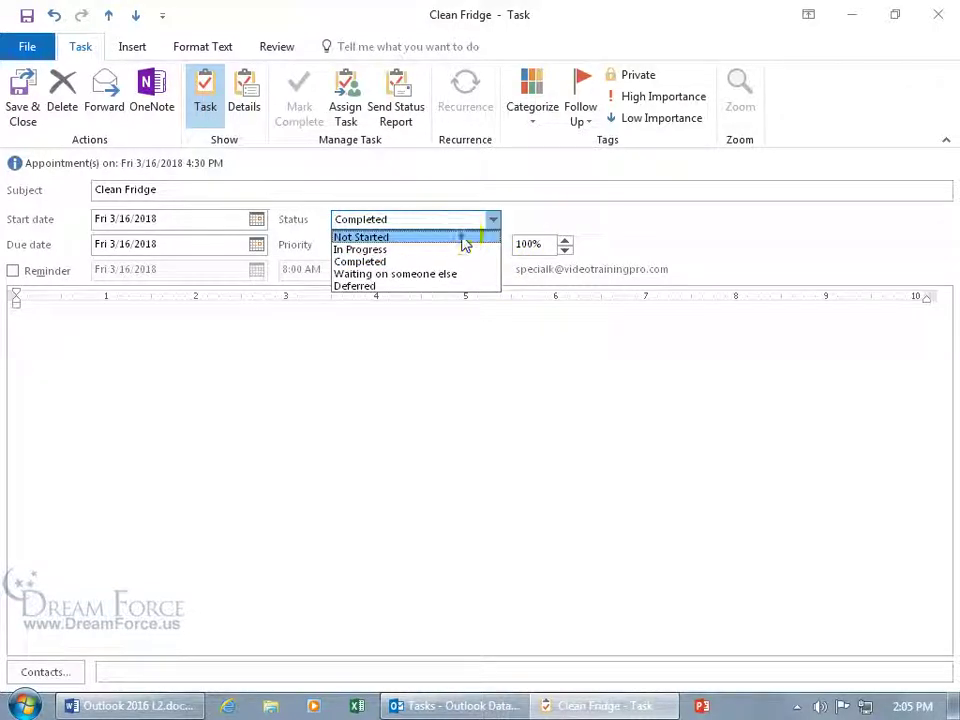
left_click(462, 238)
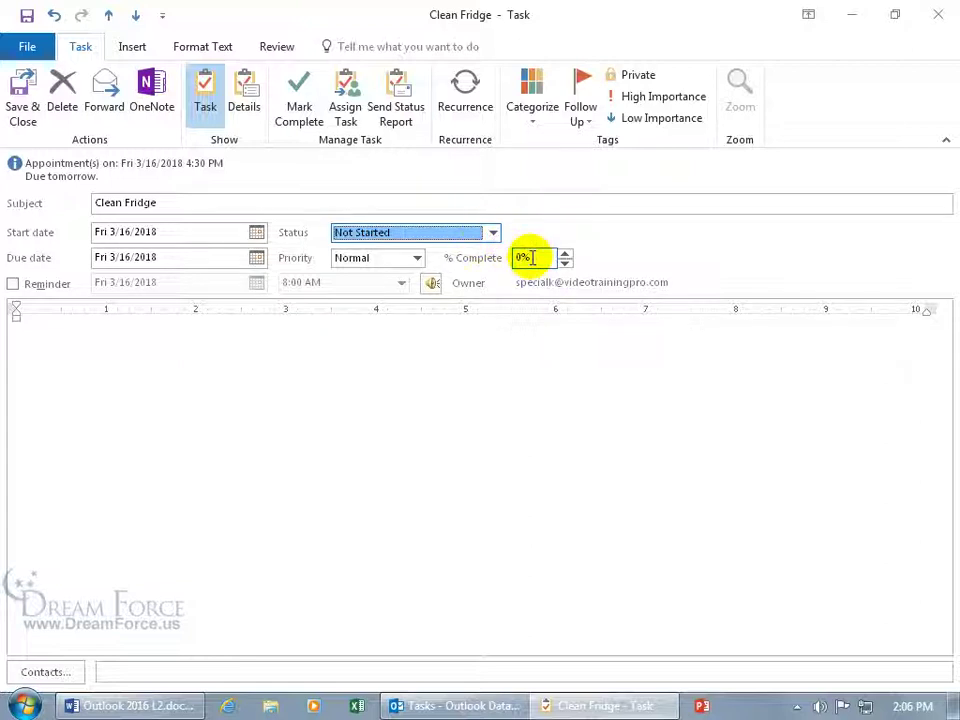
Use Mark Complete on the Task ribbon so Clean Fridge shows struck through in Tasks.
left_click(288, 98)
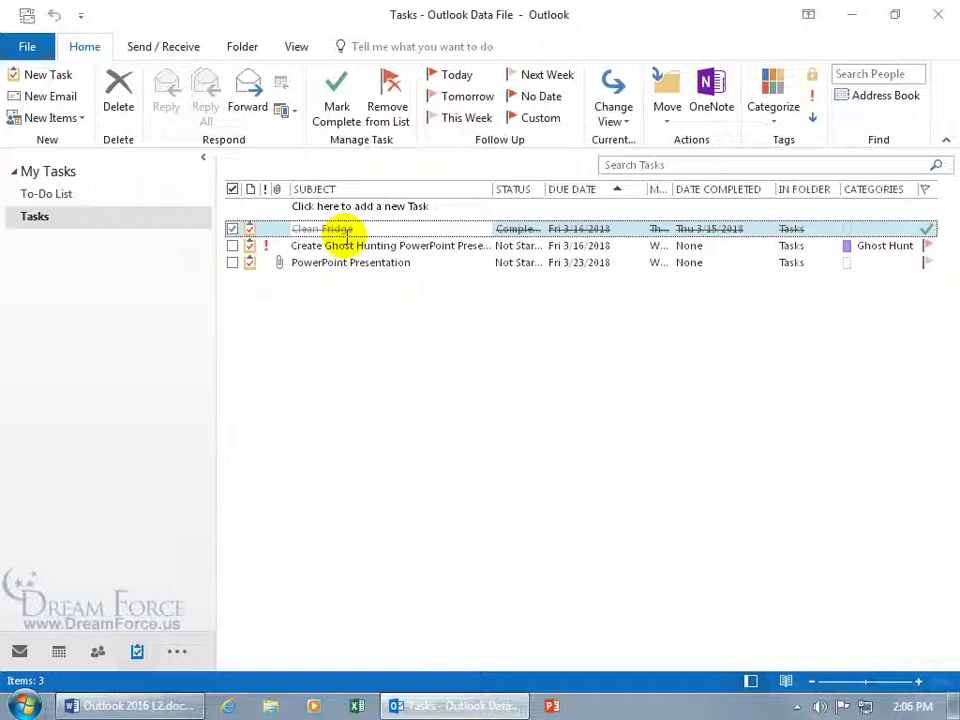
Toggle Clean Fridge's completion checkbox, mark it complete, and choose Remove from List.
left_click(232, 229)
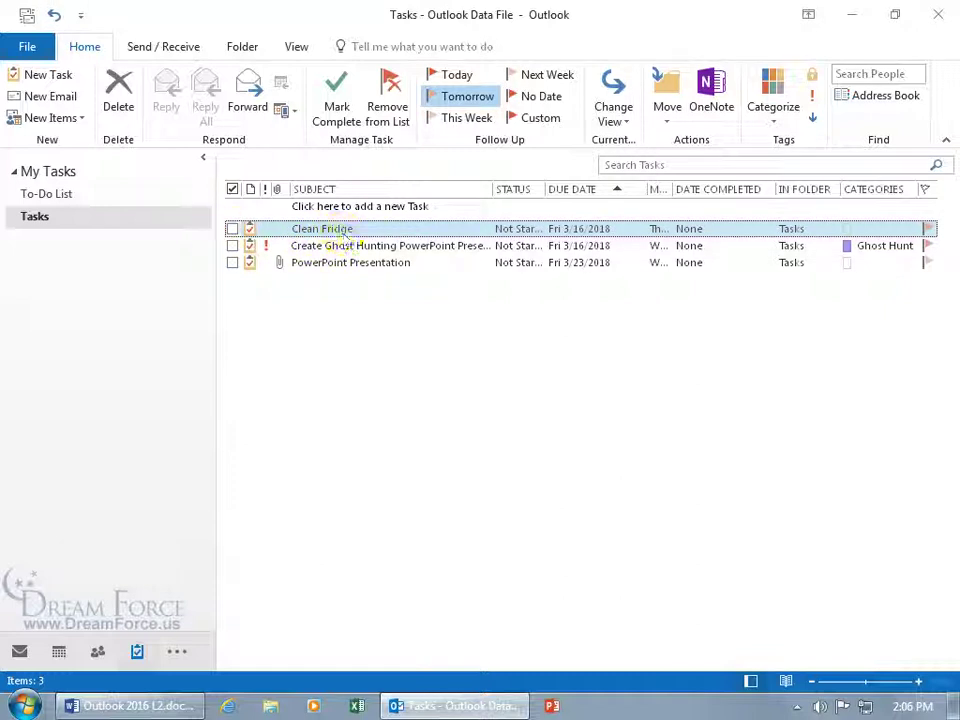
left_click(232, 229)
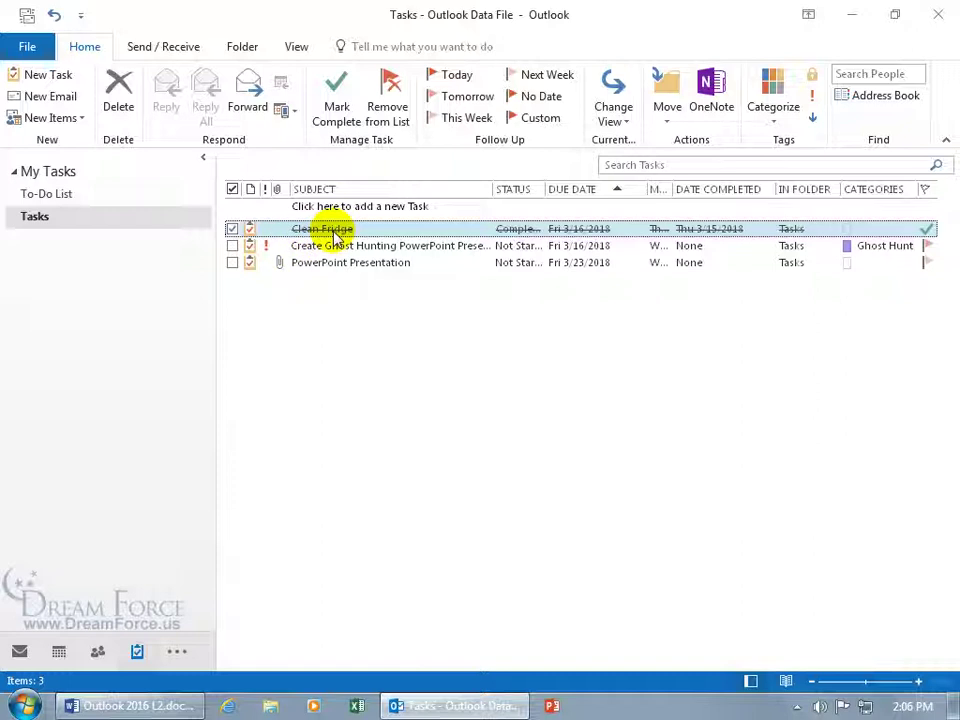
left_click(232, 229)
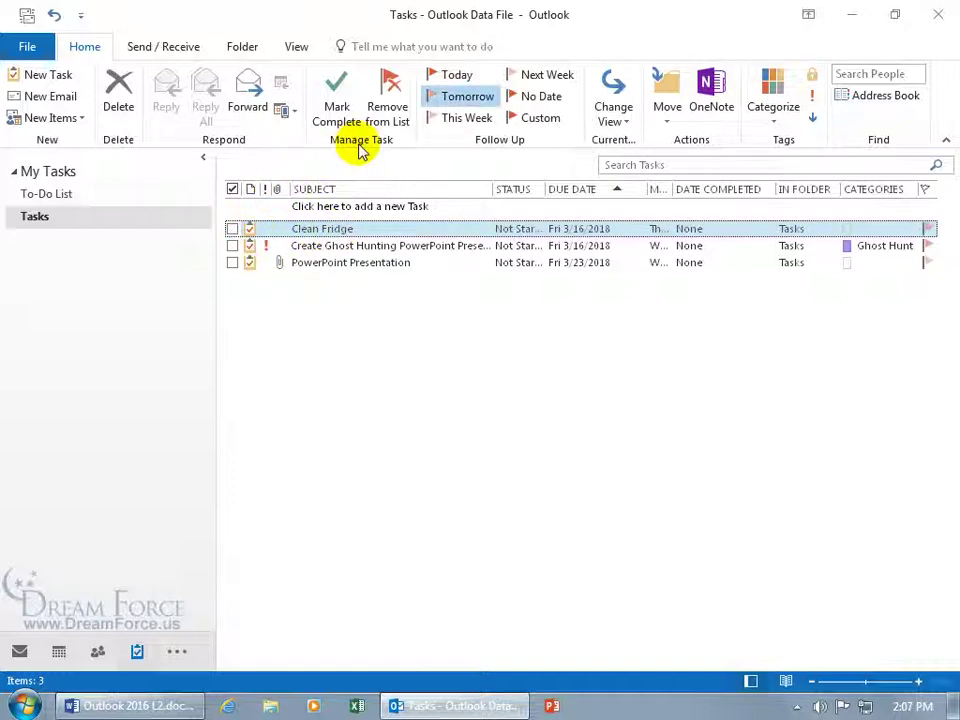
left_click(340, 100)
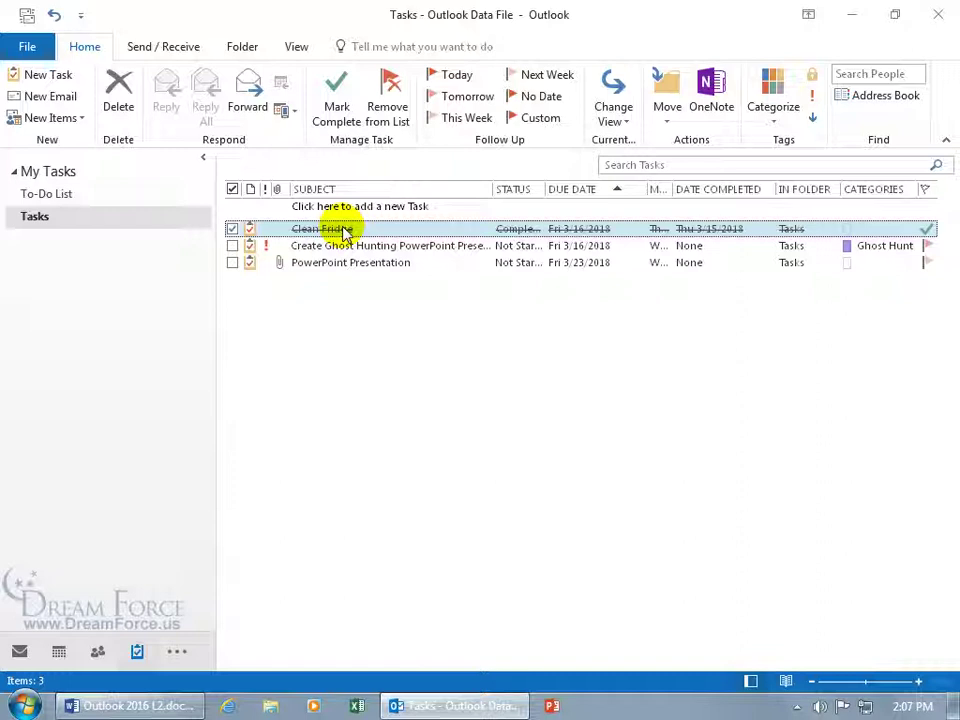
left_click(387, 118)
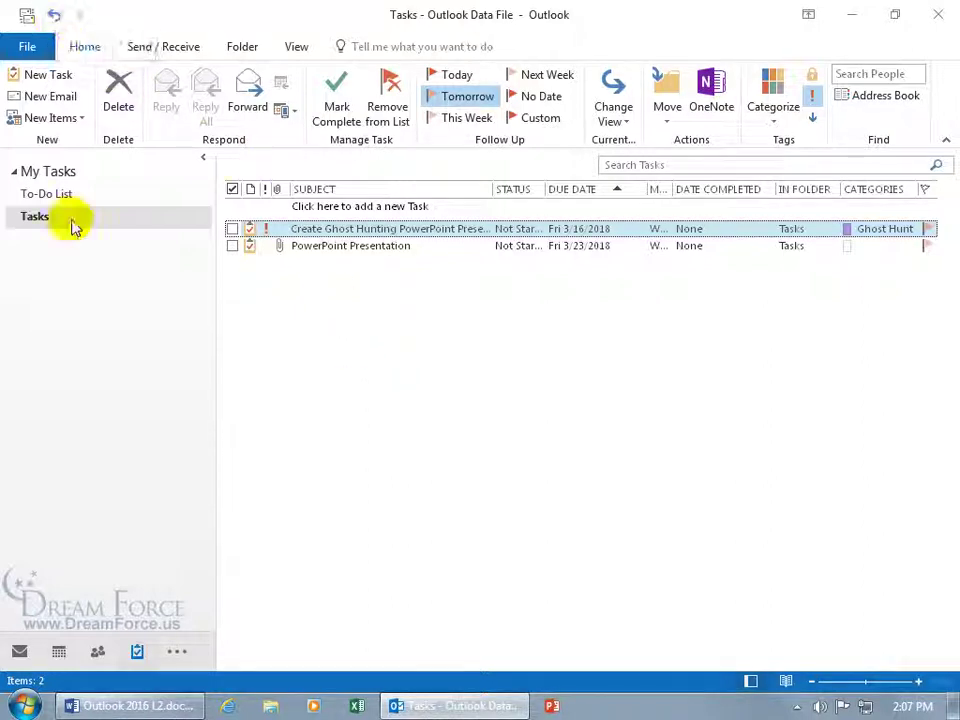
Drag Clean Fridge from Deleted Items onto Tasks and return to the Tasks view.
left_click(22, 655)
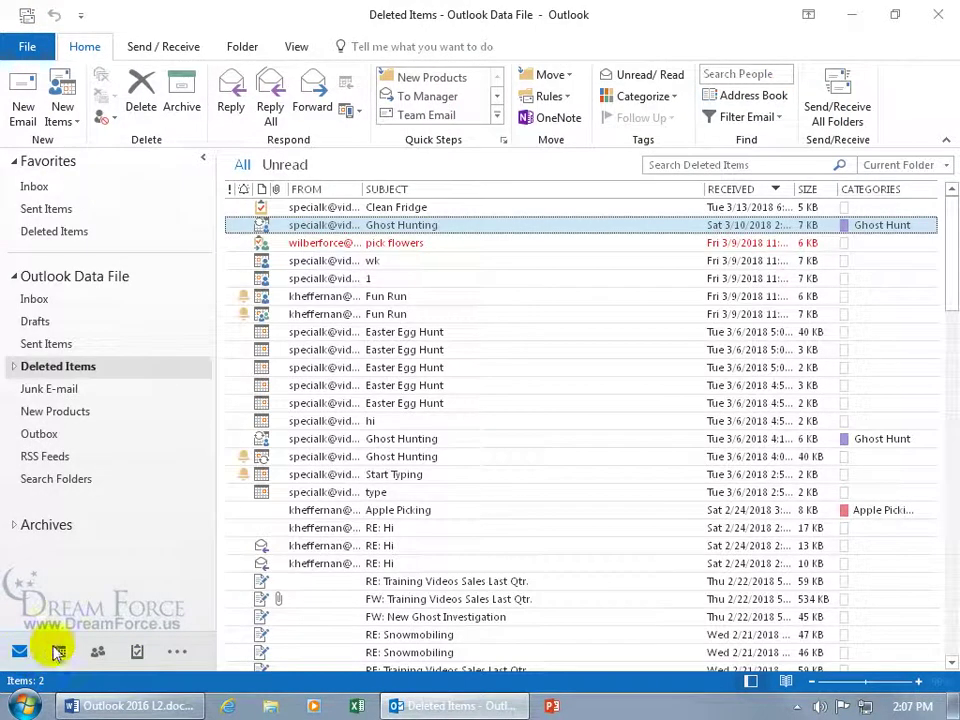
mouse_move(59, 651)
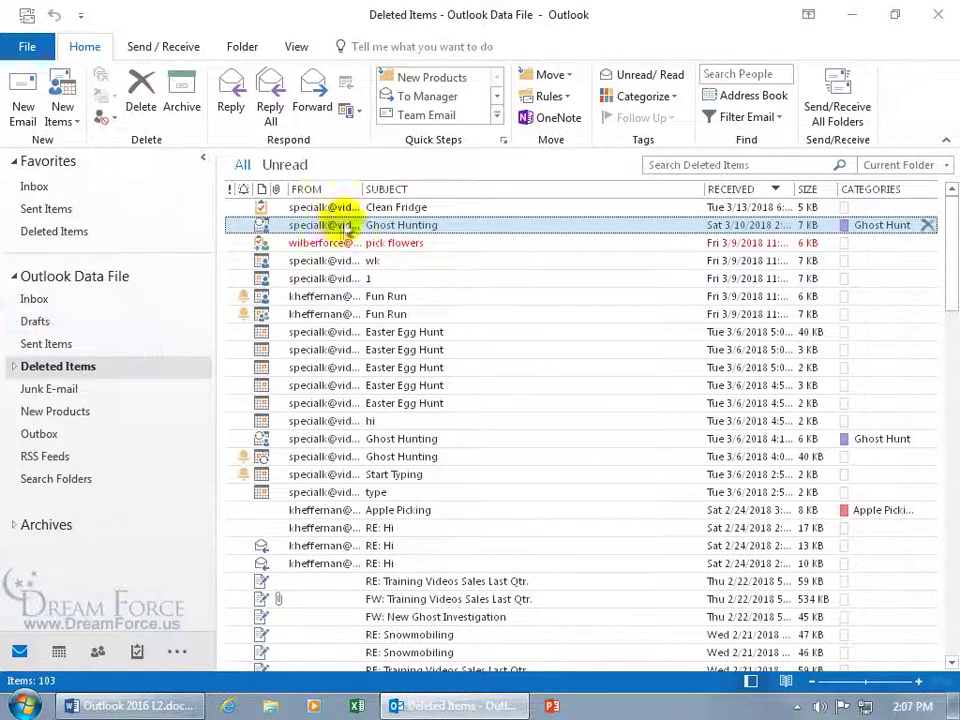
left_click_drag(343, 210, 137, 650)
left_click(139, 651)
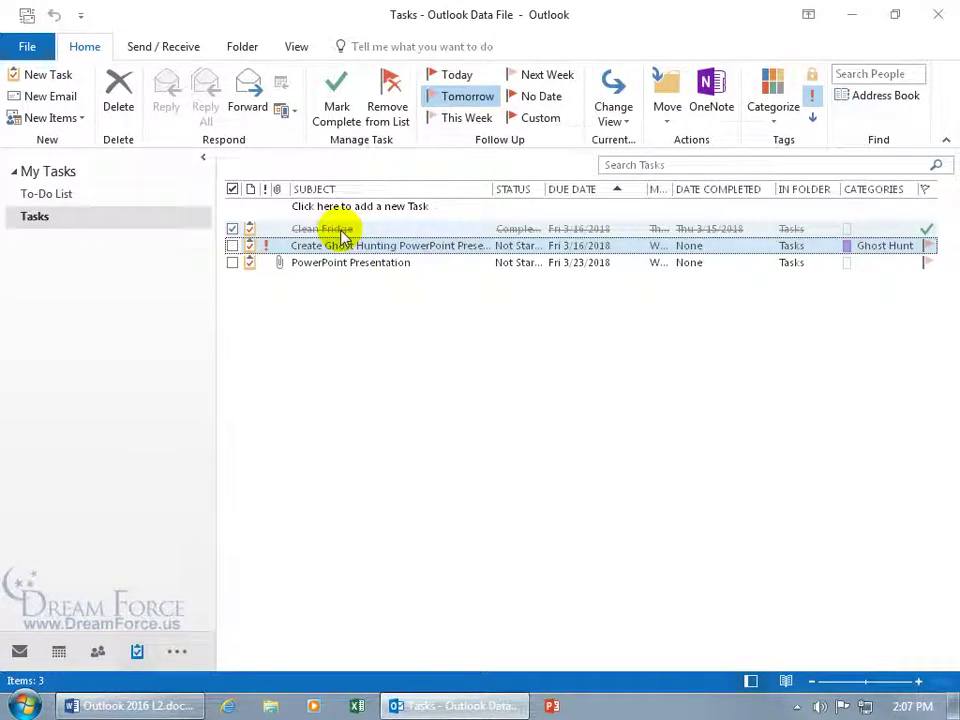
Uncheck Clean Fridge in the Tasks folder so it is no longer completed.
left_click(68, 198)
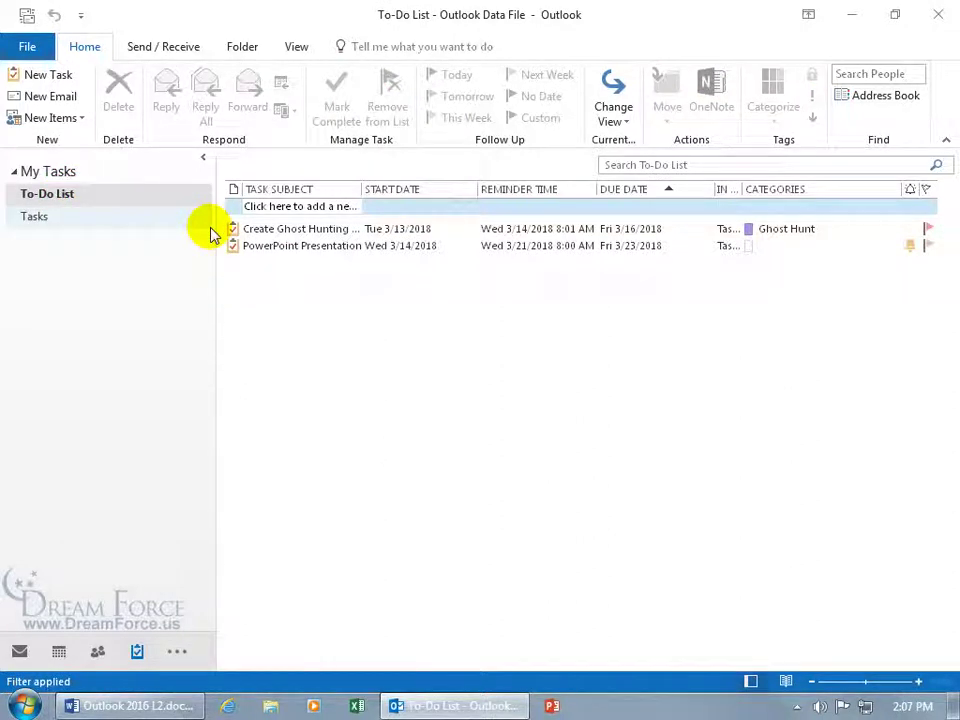
left_click(86, 218)
left_click(232, 228)
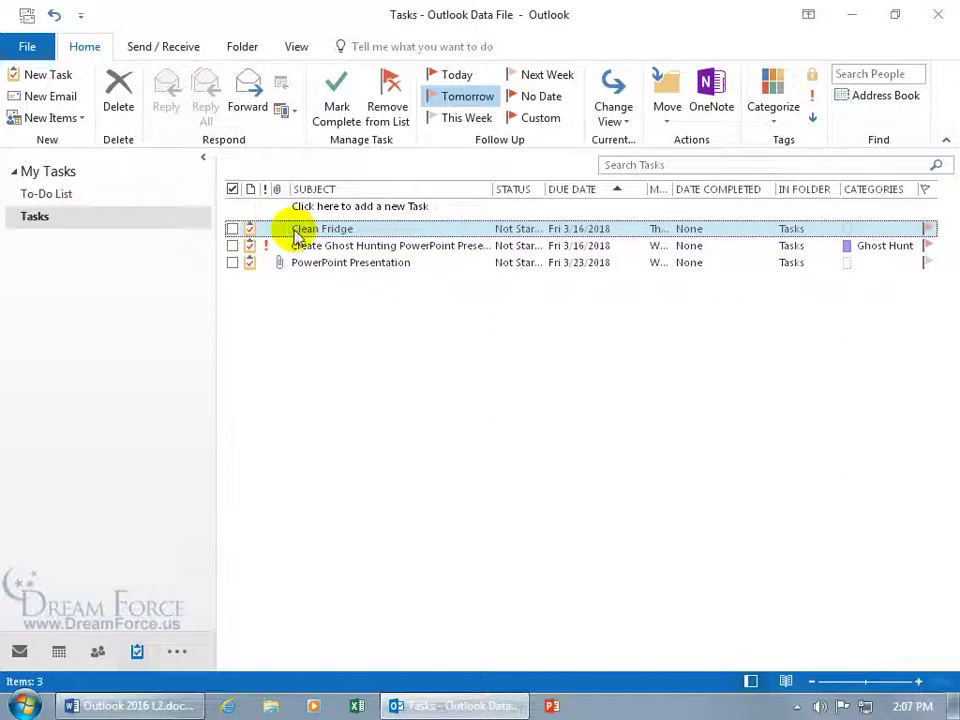
In the To-Do List, mark Clean Fridge complete from its flag's shortcut menu.
left_click(71, 195)
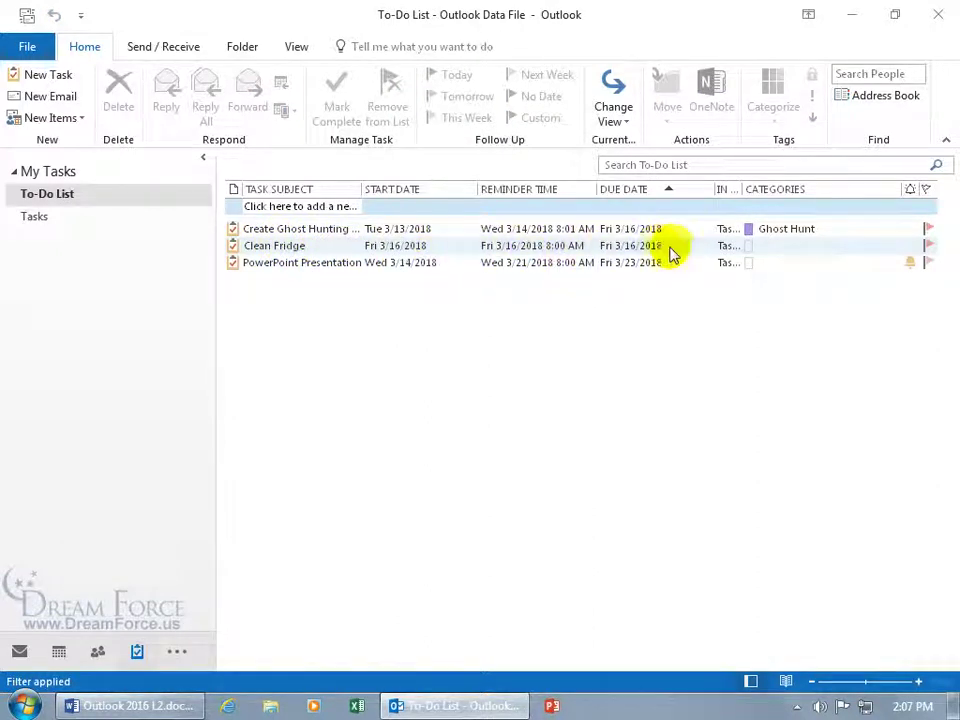
right_click(929, 250)
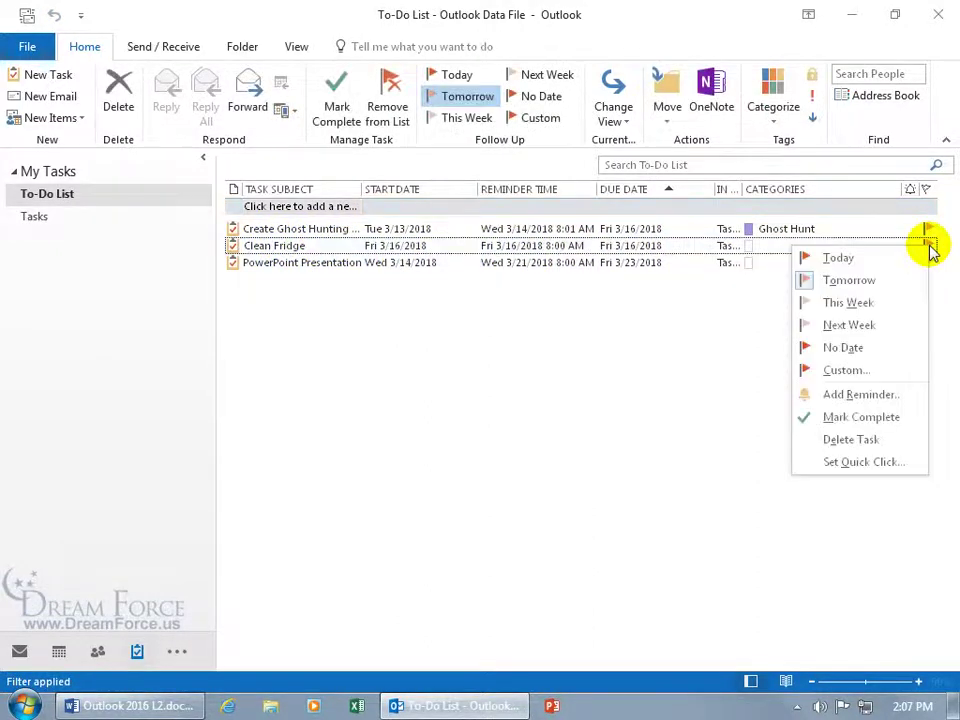
left_click(893, 425)
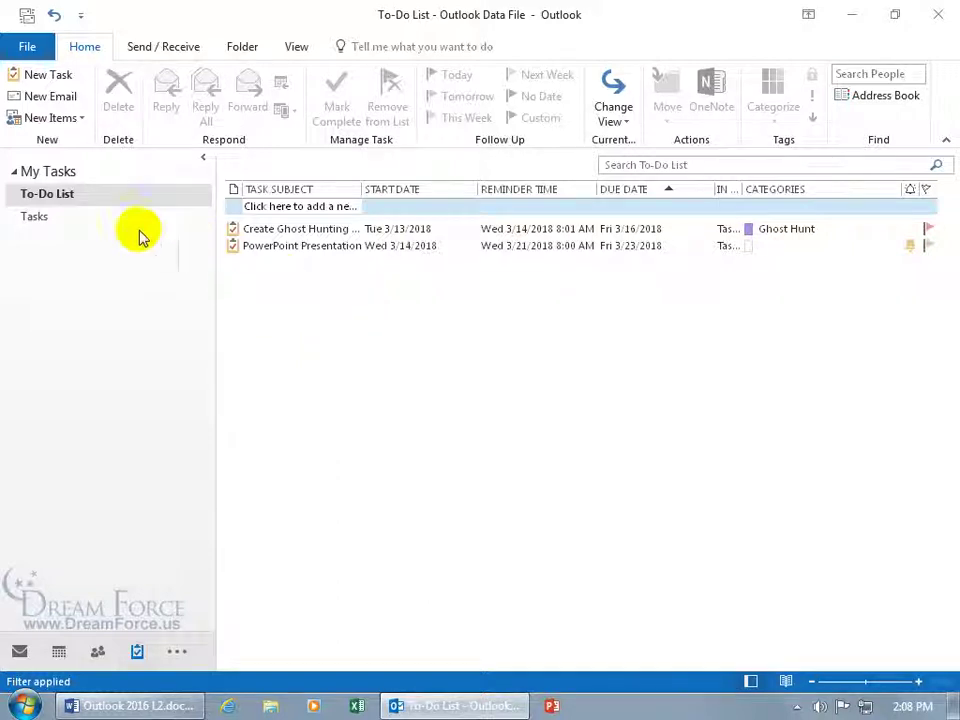
Open Tasks under My Tasks to see Clean Fridge struck through as Completed.
left_click(45, 220)
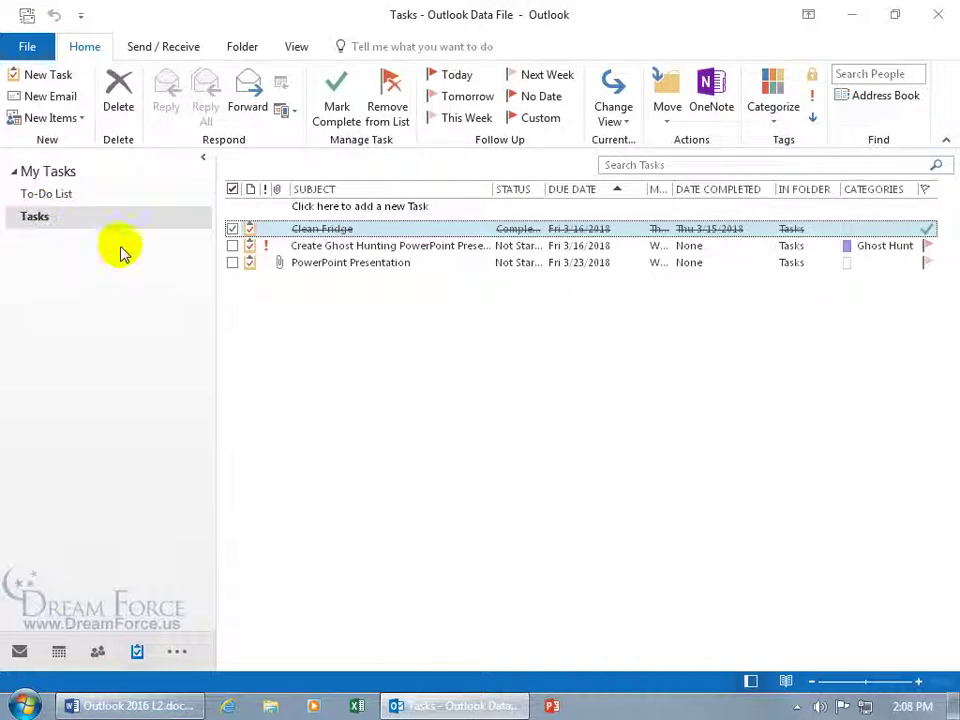